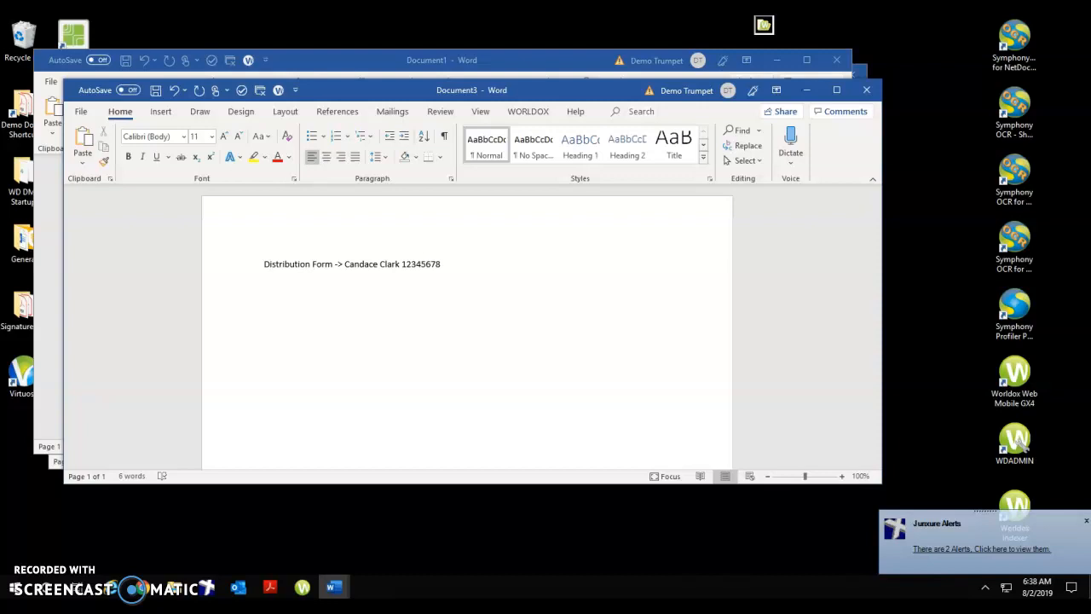
Start saving the distribution form document into Worldox.
left_click(82, 112)
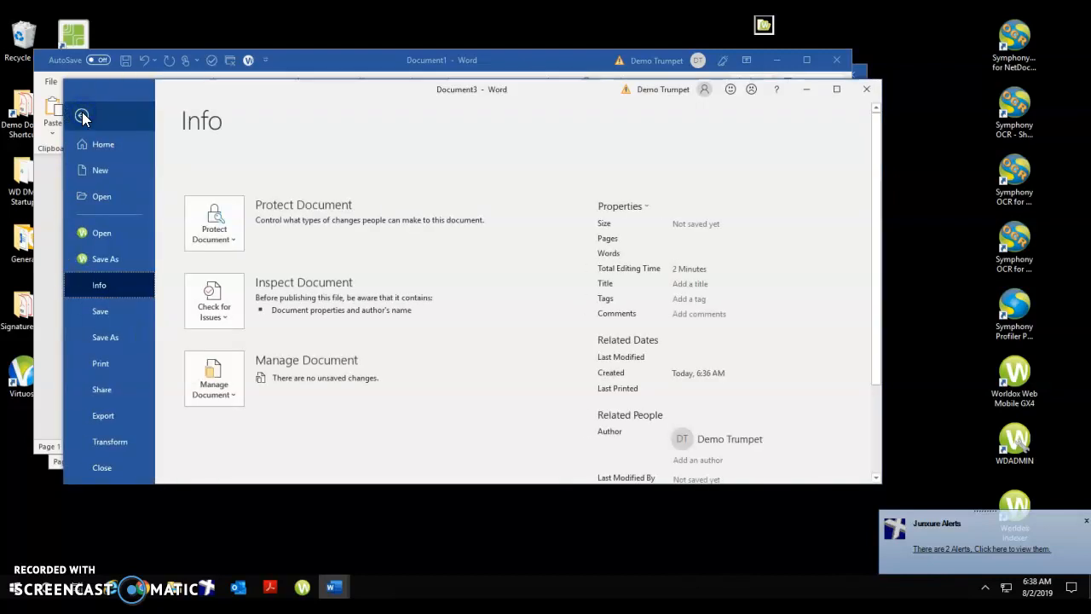
left_click(106, 263)
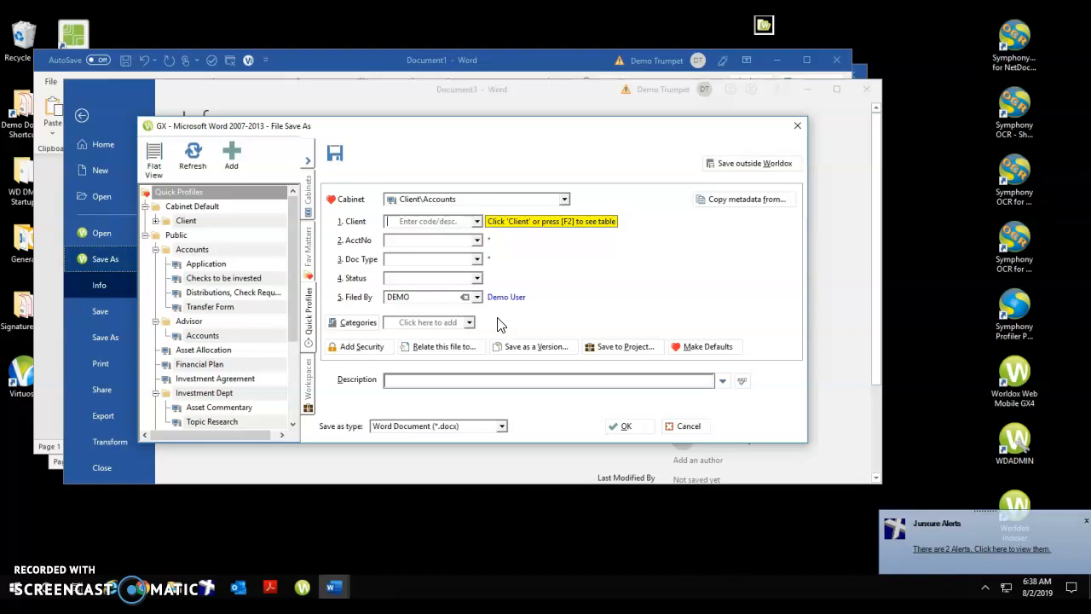
Switch the filing cabinet to Client\Client, and return it to Client\Accounts.
left_click(563, 198)
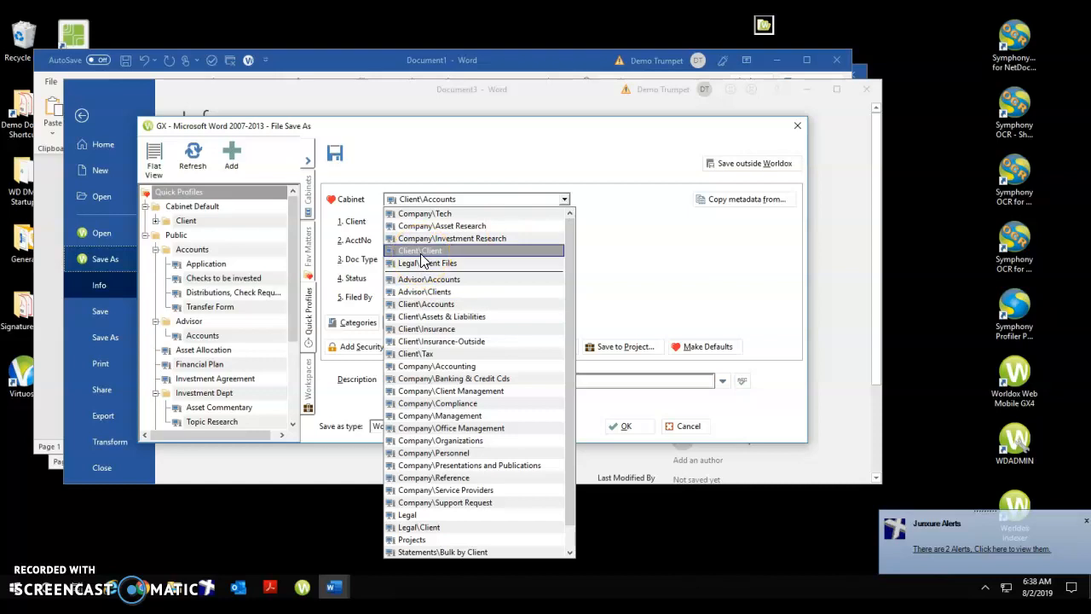
left_click(420, 252)
left_click(322, 202)
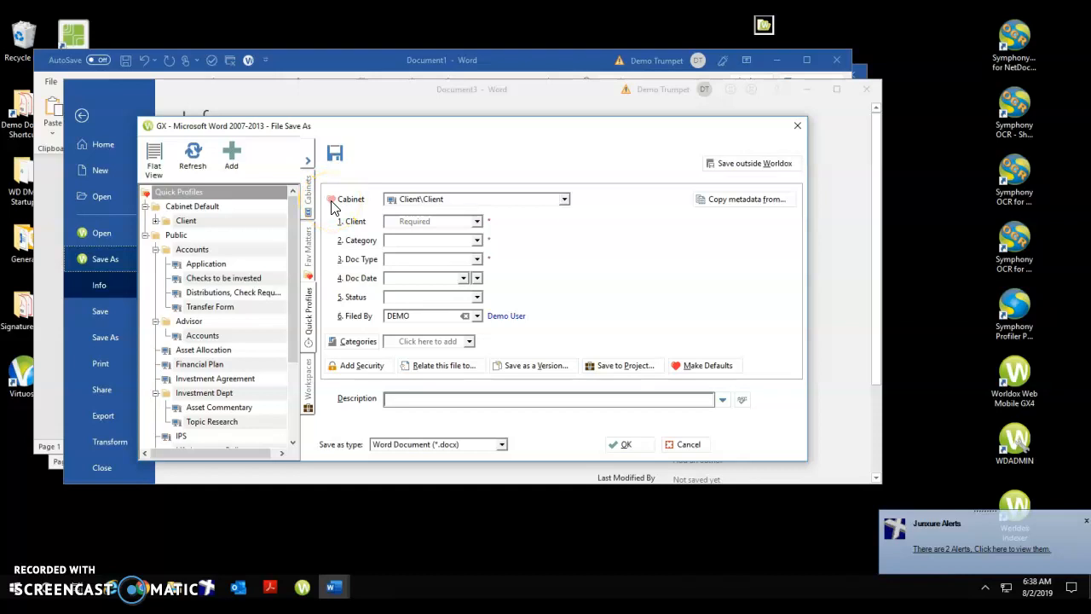
left_click(331, 201)
left_click(330, 204)
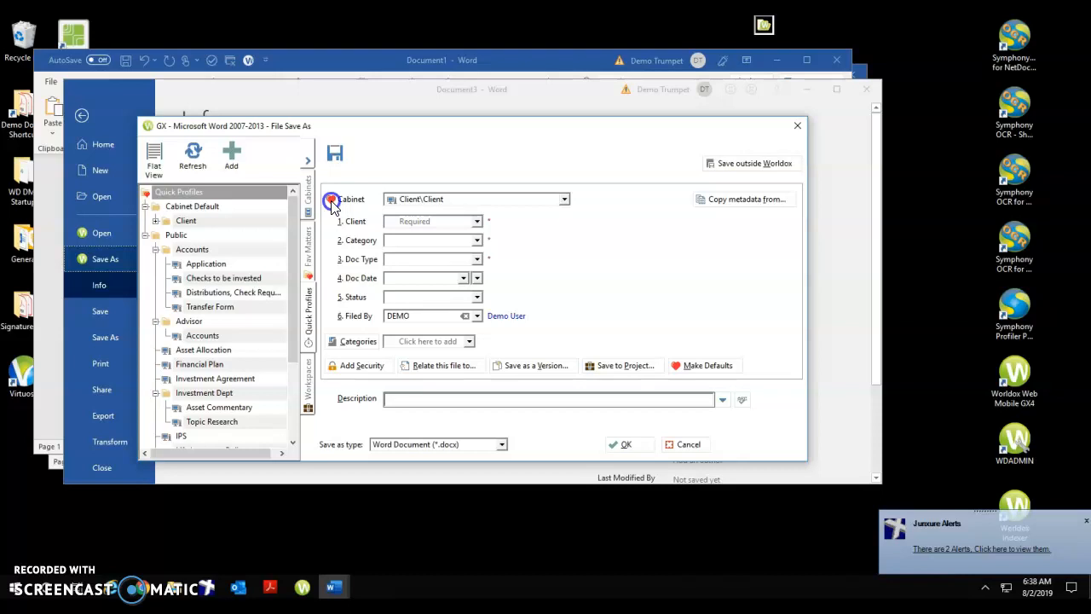
left_click(563, 201)
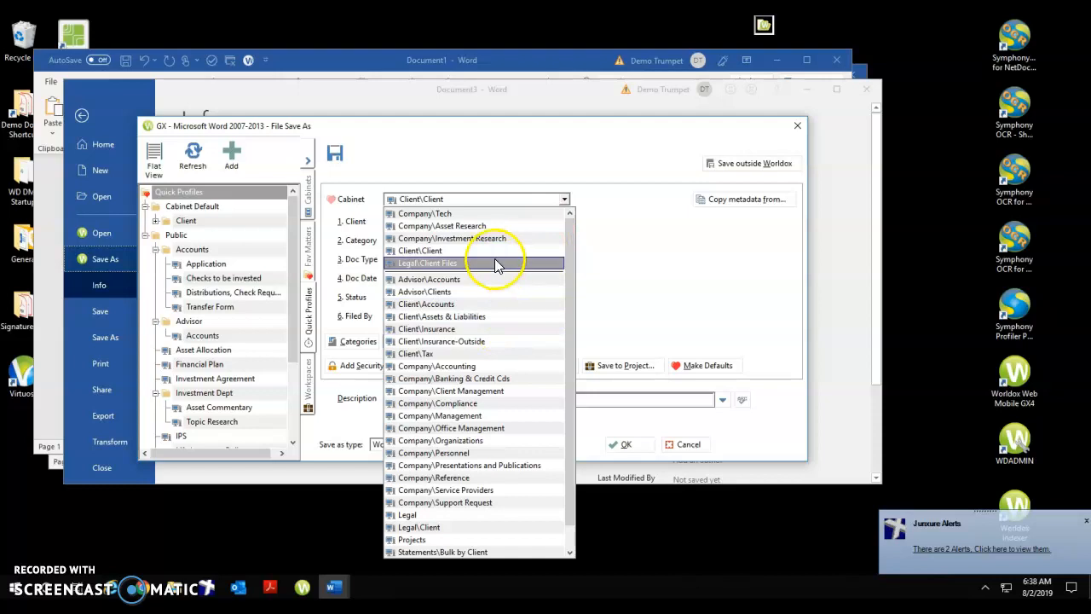
left_click(494, 303)
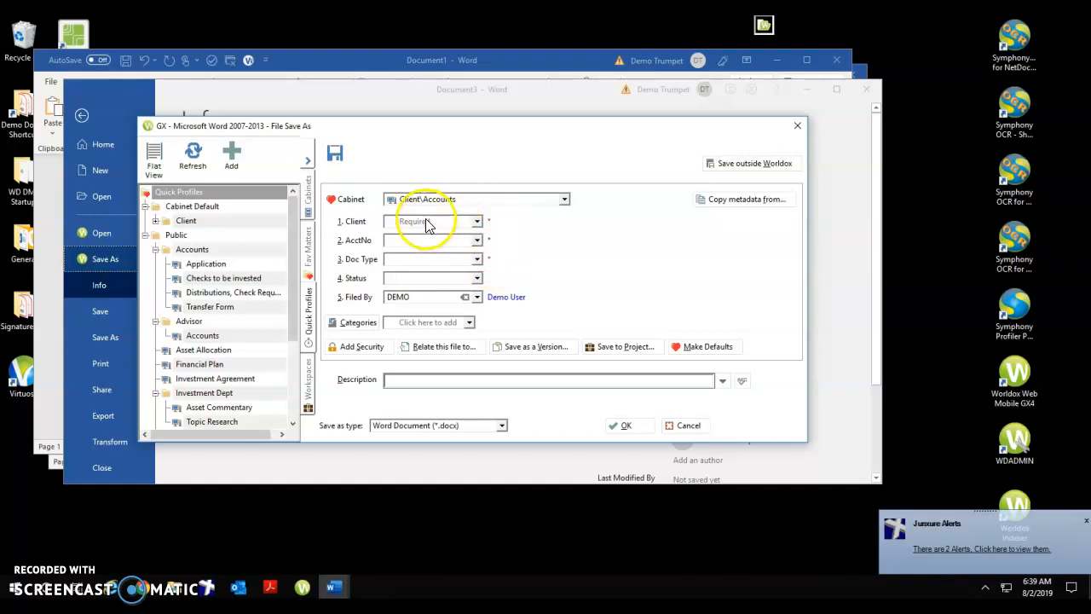
Fill in the client named in the document and that client's trust account number.
left_click(353, 221)
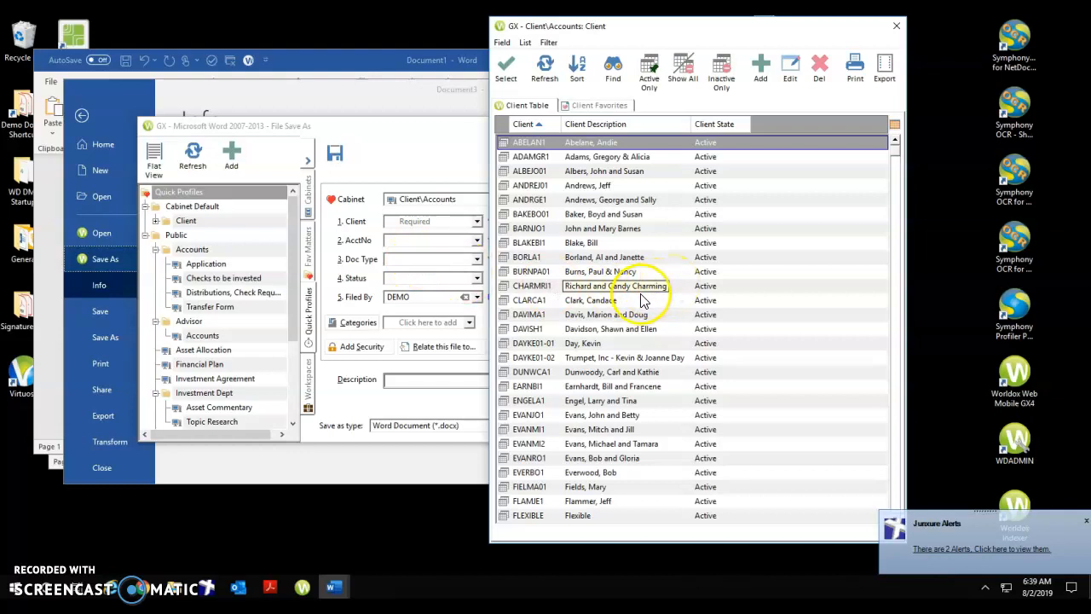
left_click(897, 29)
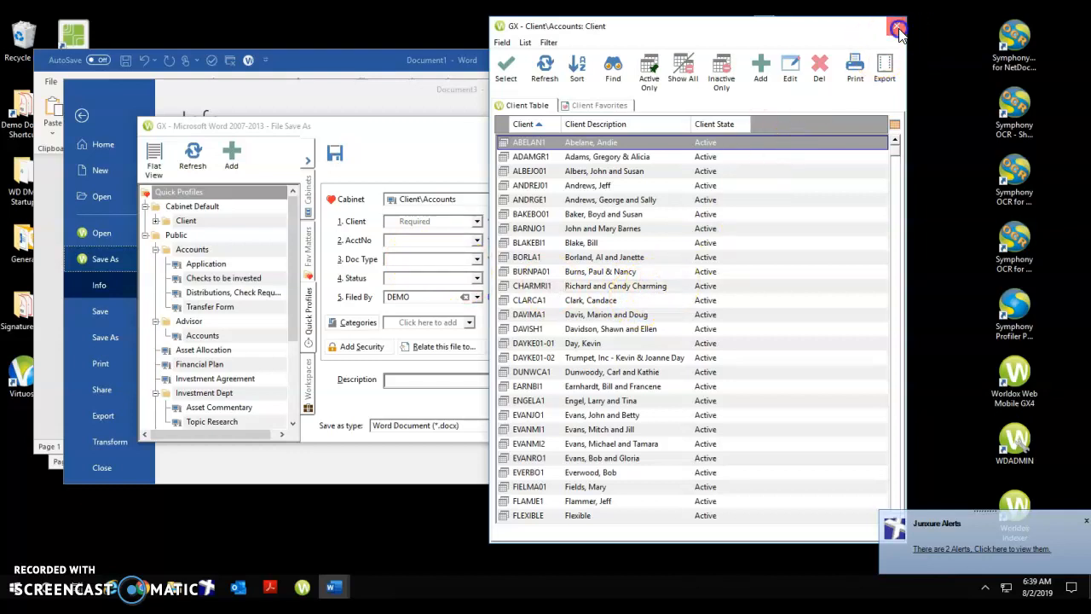
type("CLARCA1")
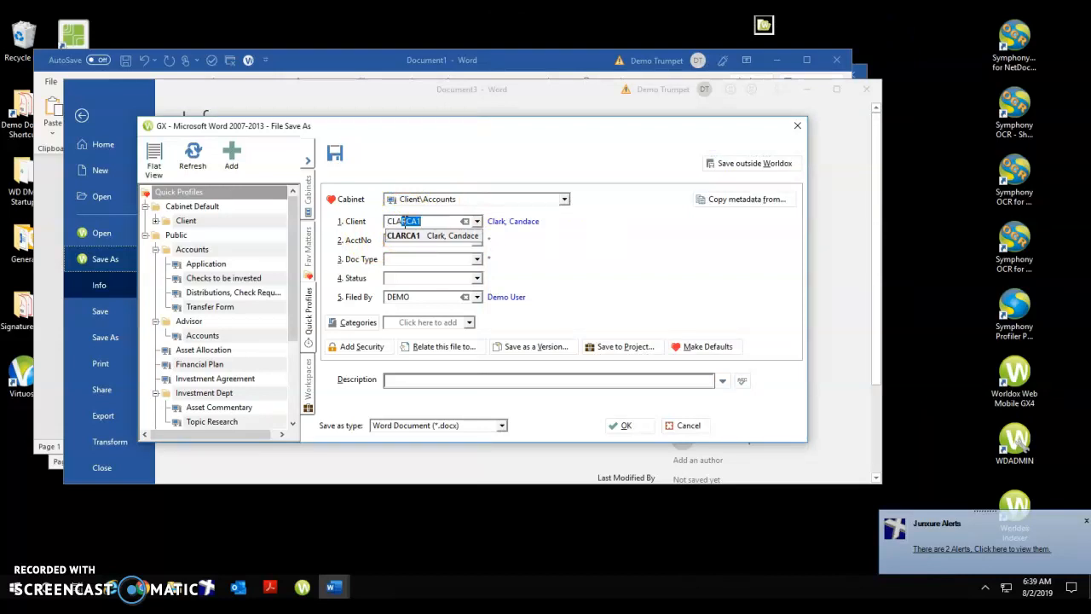
left_click(407, 236)
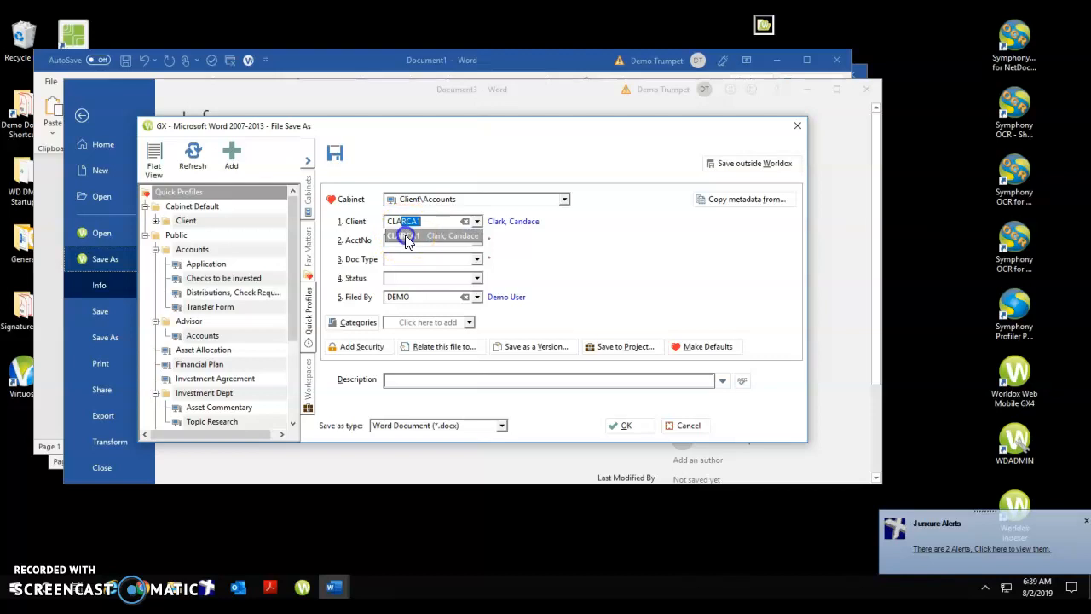
left_click(407, 243)
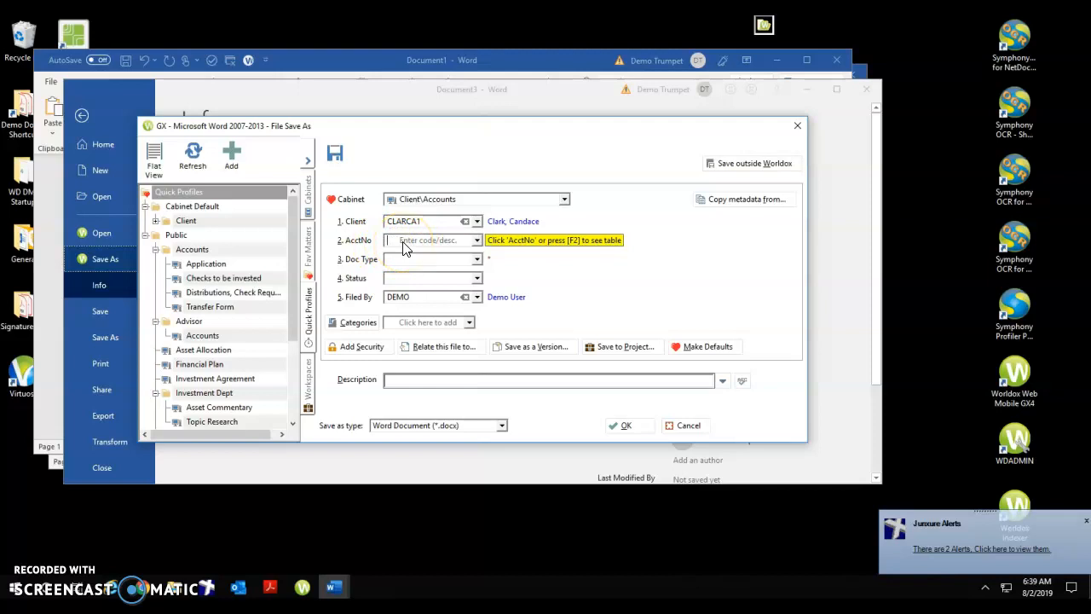
type("12345678")
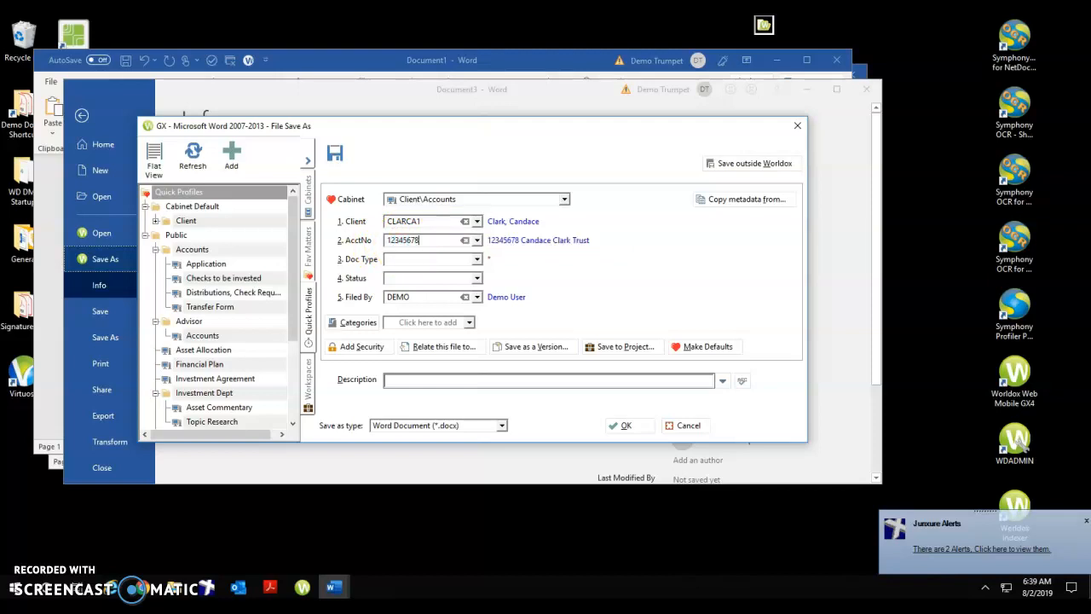
Set the document type to Distributions (DISTRIB) from the list of document types.
left_click(350, 253)
left_click(402, 258)
left_click(353, 266)
left_click(355, 266)
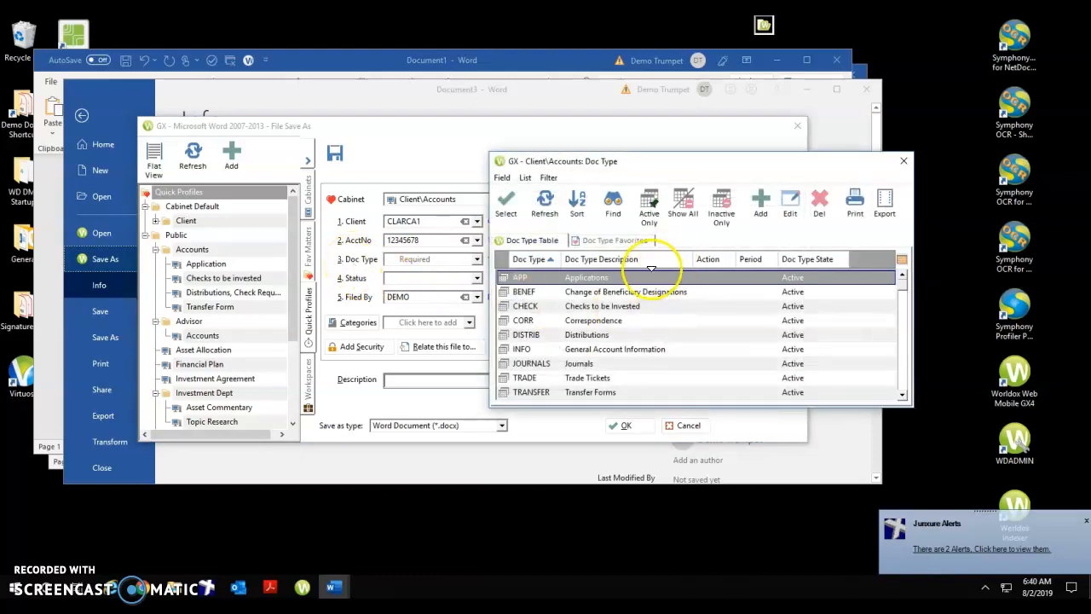
left_click(723, 278)
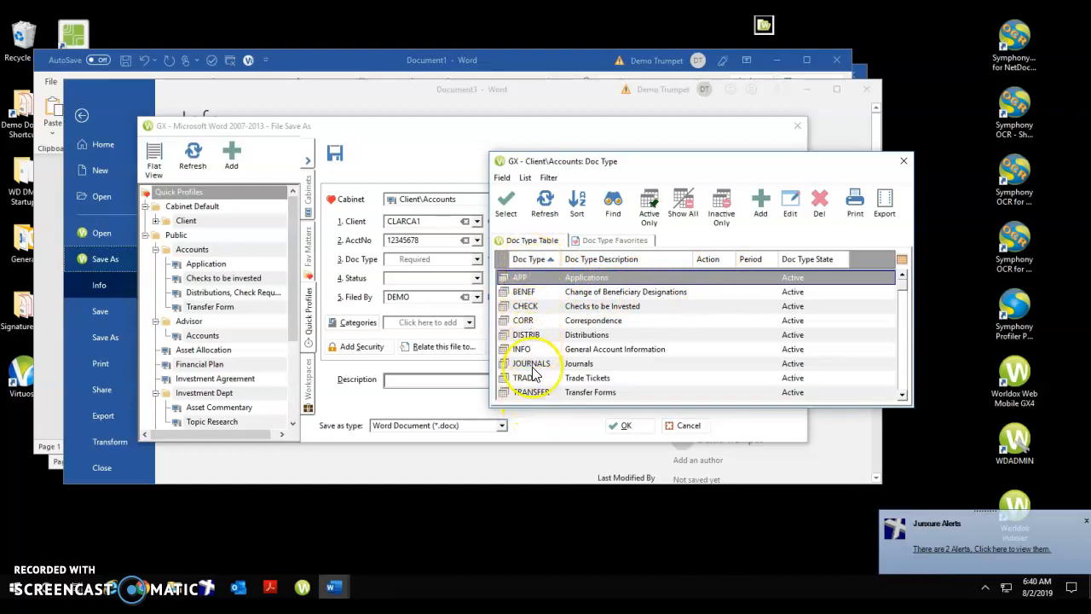
left_click(524, 397)
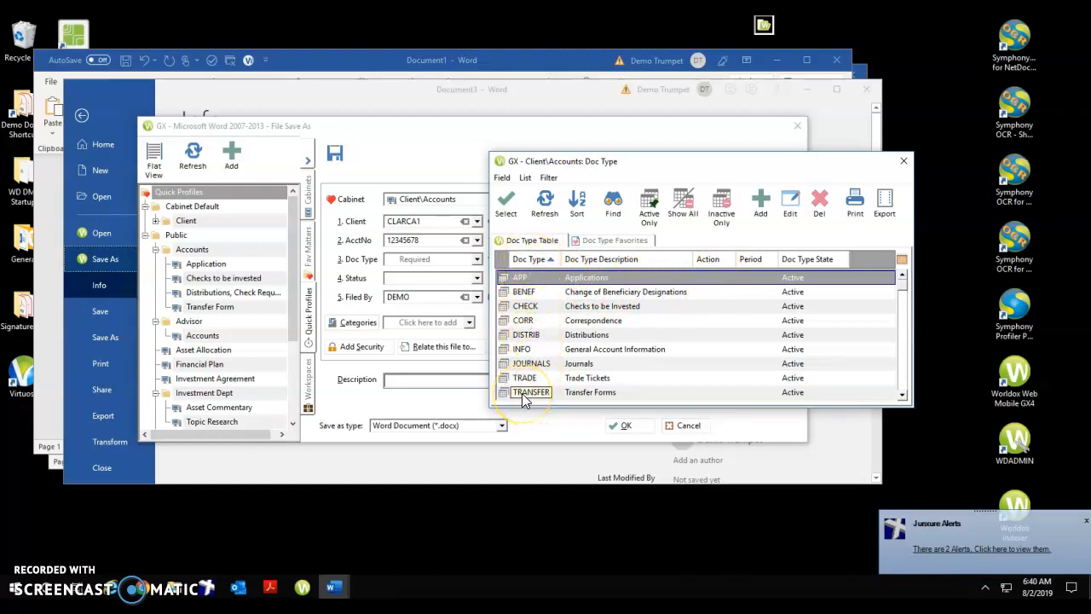
left_click(591, 400)
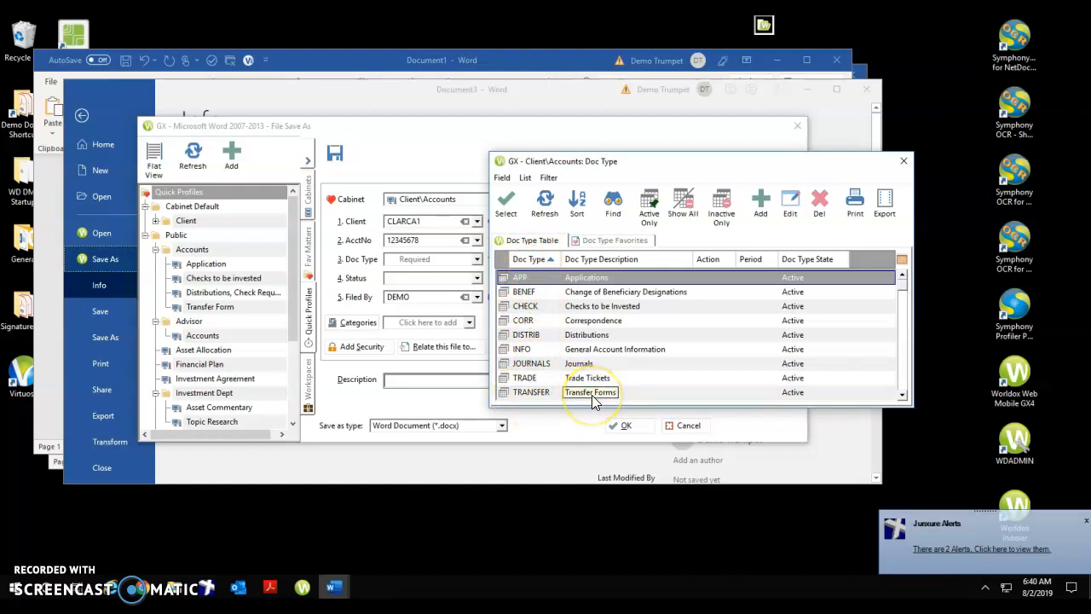
left_click(529, 398)
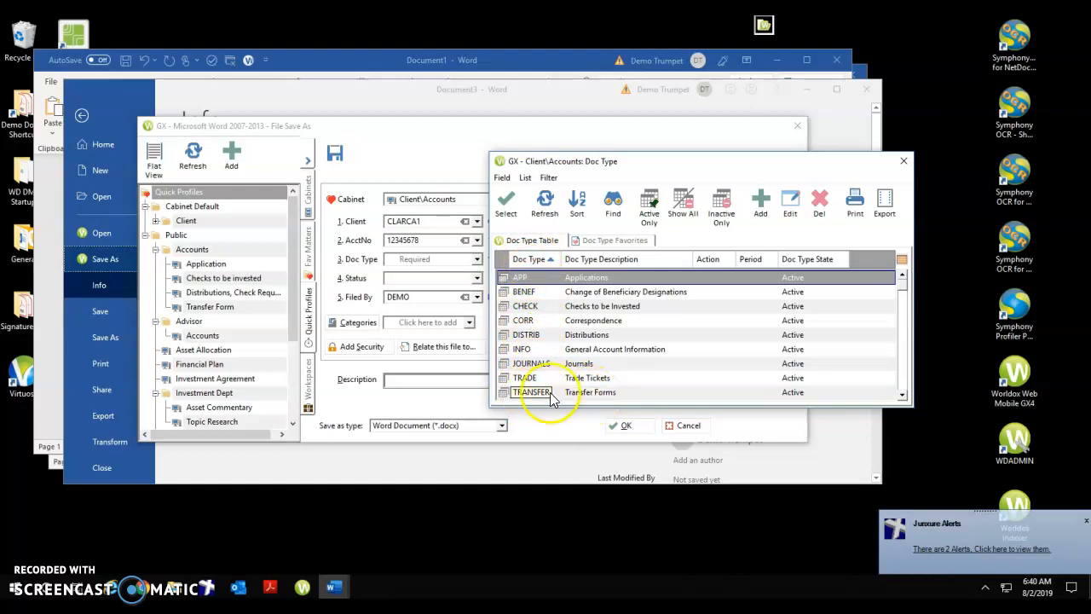
left_click(585, 397)
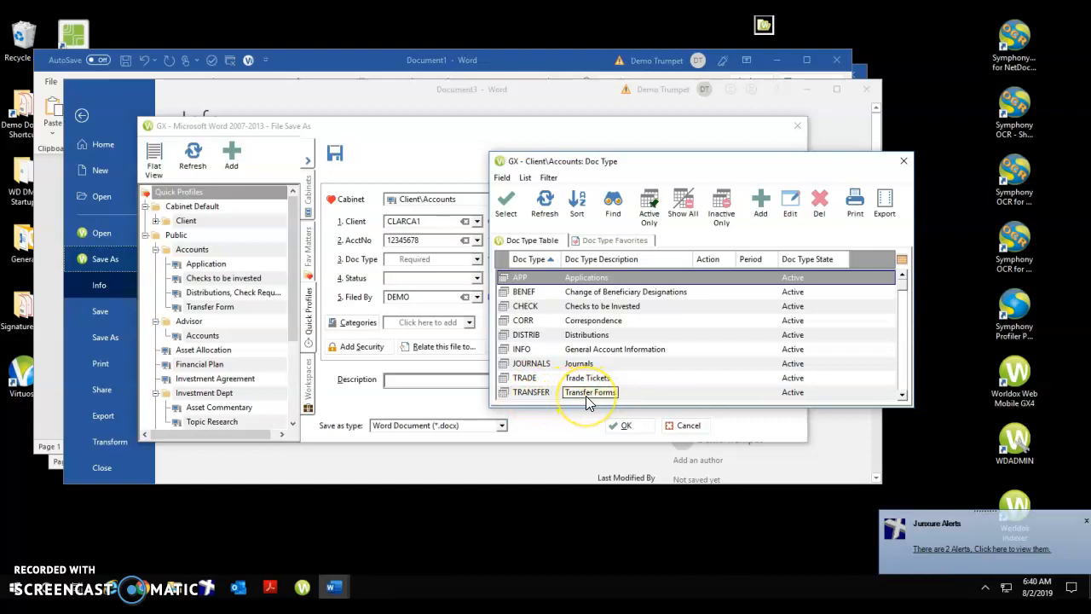
left_click(586, 335)
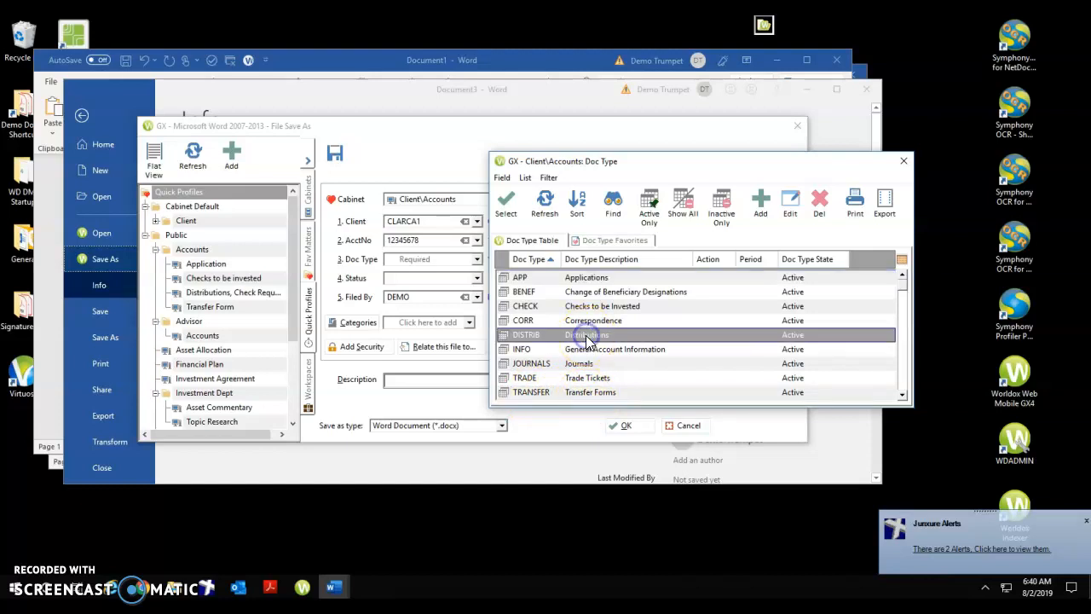
double_click(586, 337)
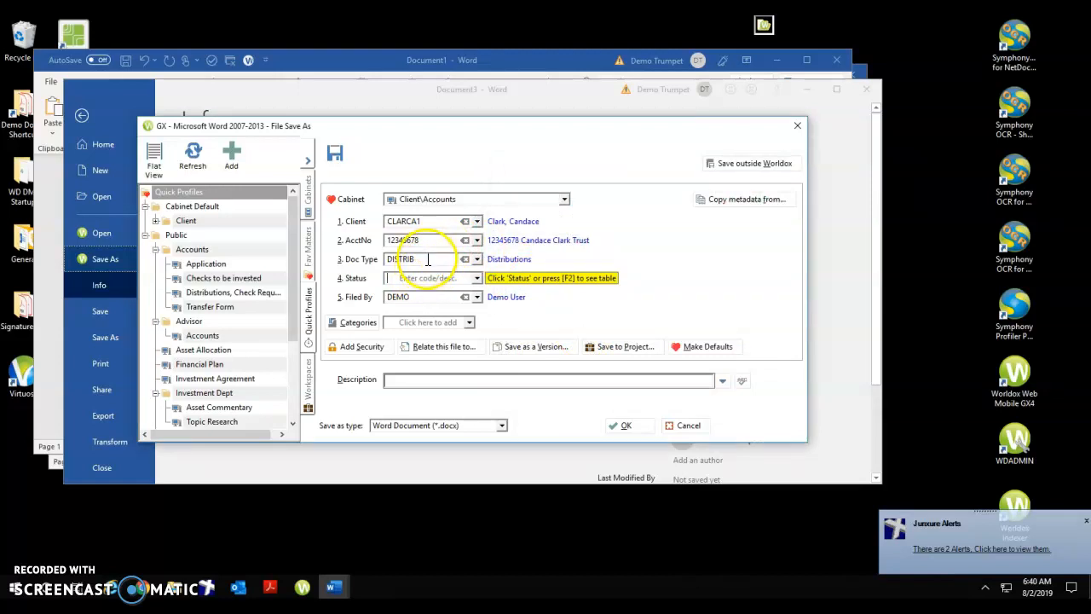
Describe the document as "From Trust Account" and save it as a Word Document.
left_click(414, 378)
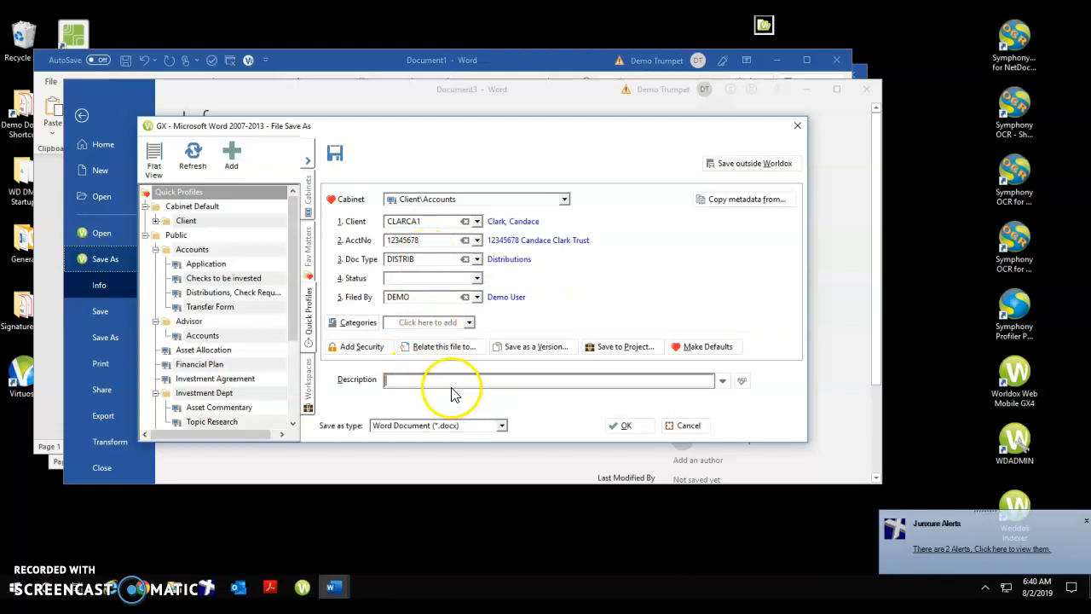
type("From")
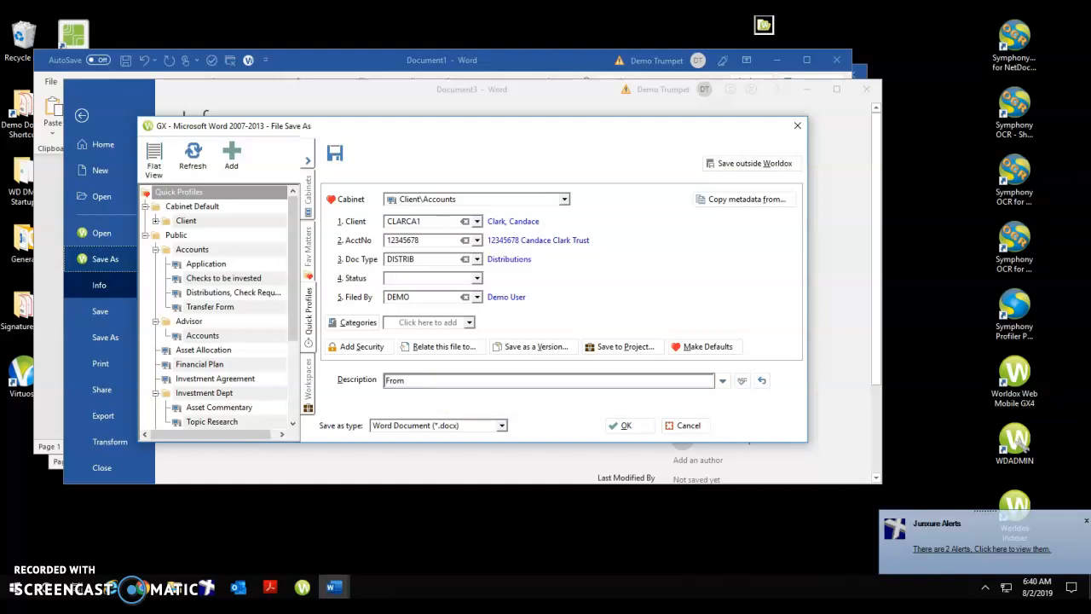
type(" Trust Account")
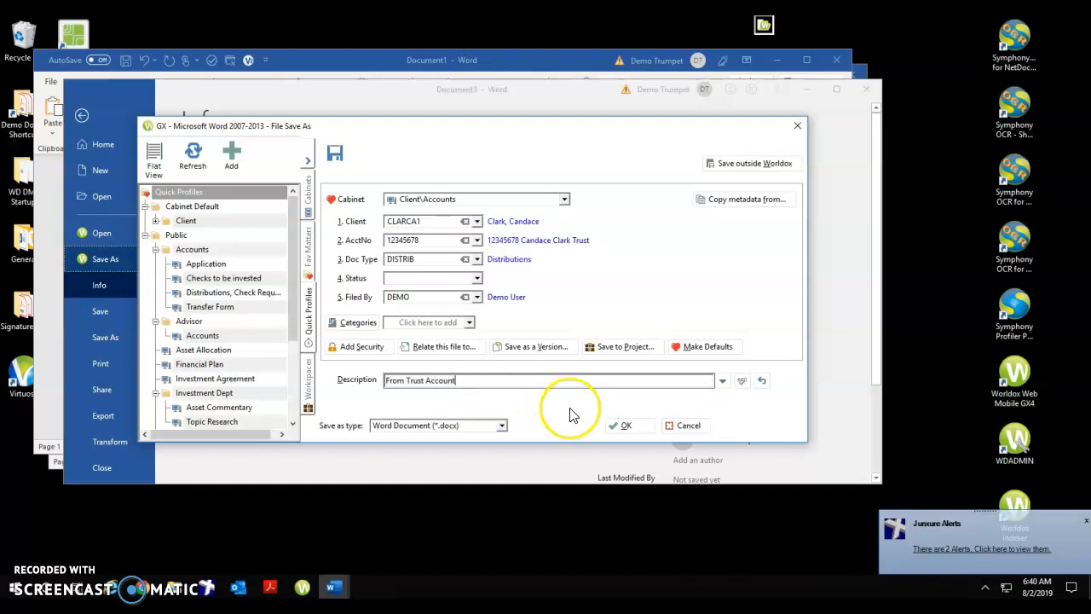
left_click(622, 425)
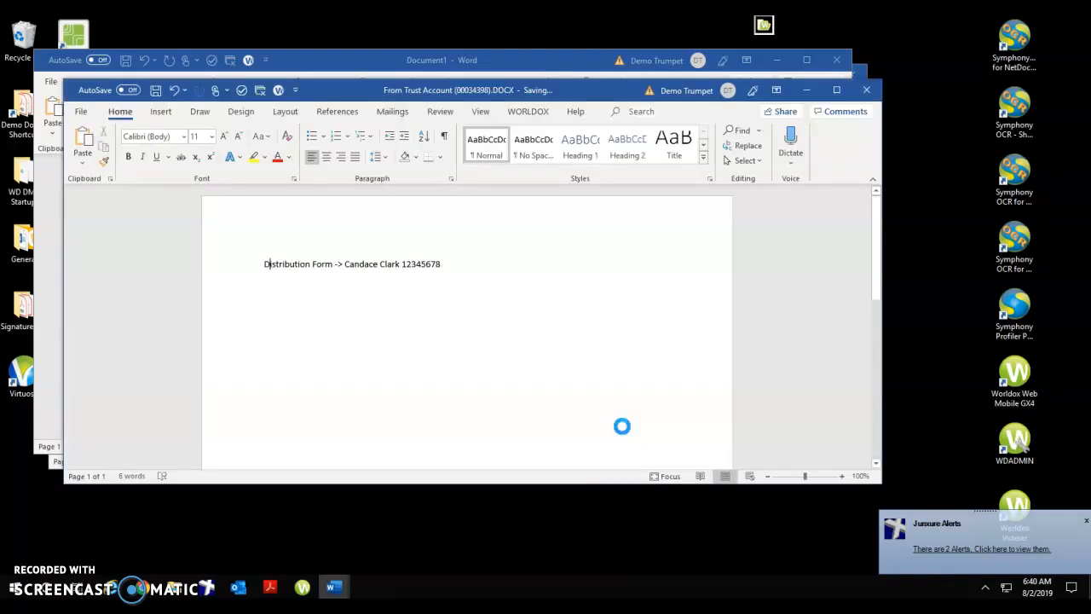
left_click(601, 397)
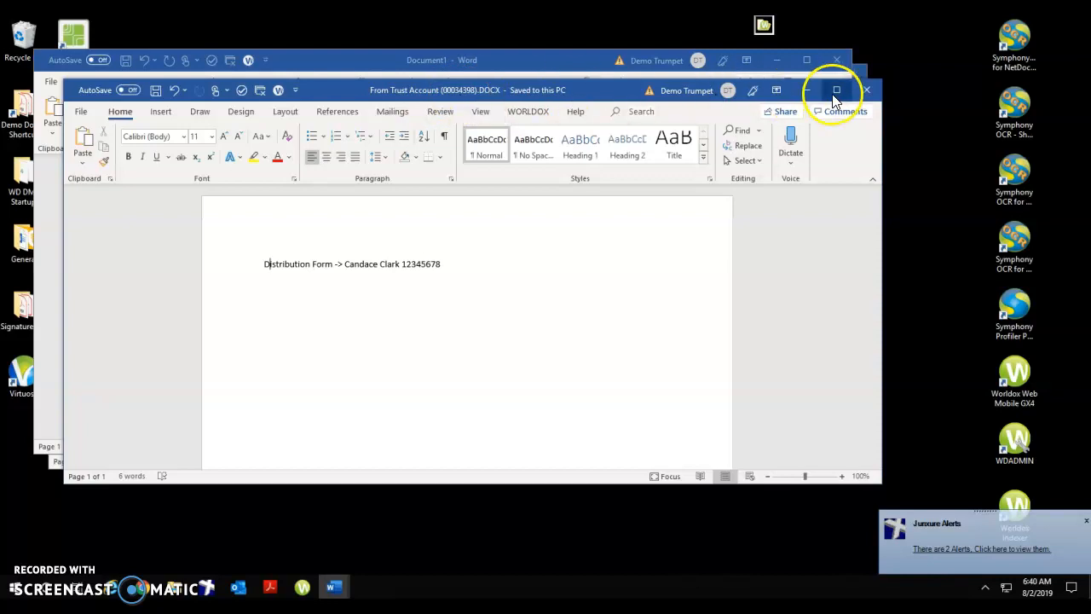
Minimize the saved distribution form and start saving the transfer form document into Worldox.
left_click(805, 90)
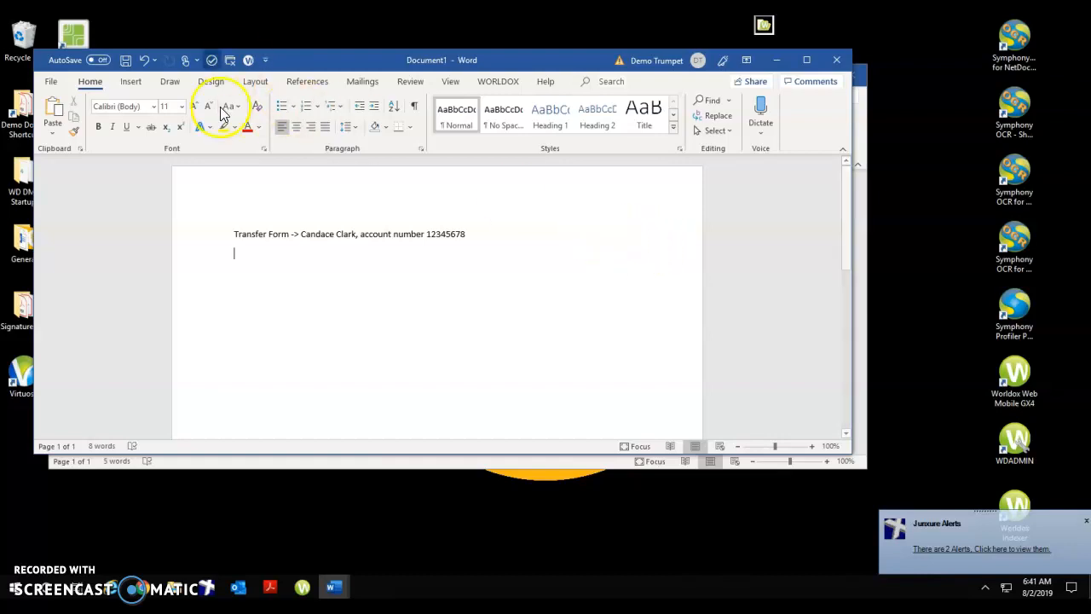
left_click(52, 83)
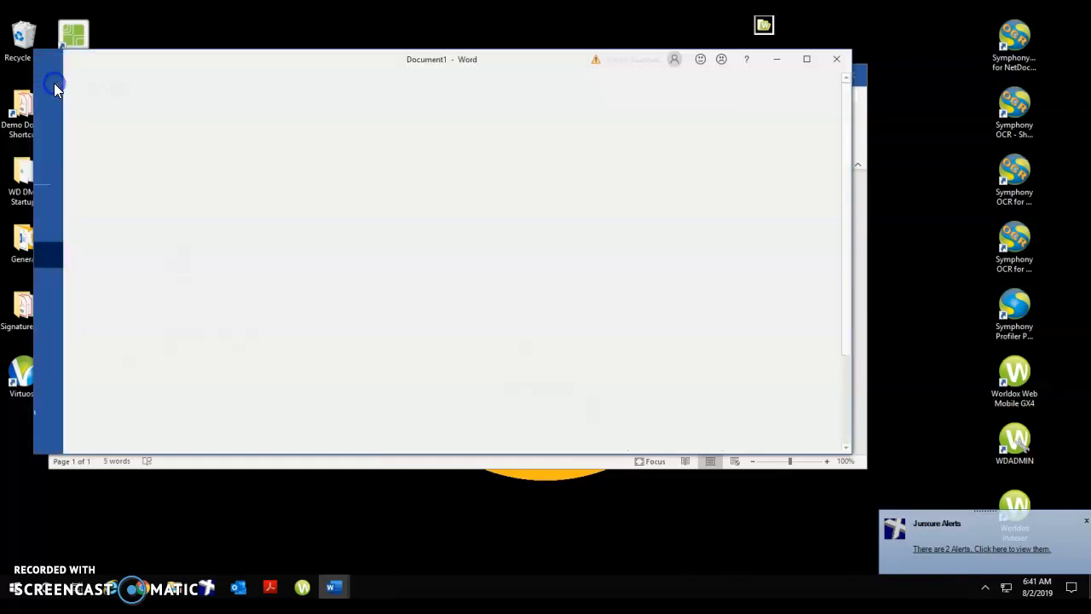
left_click(68, 233)
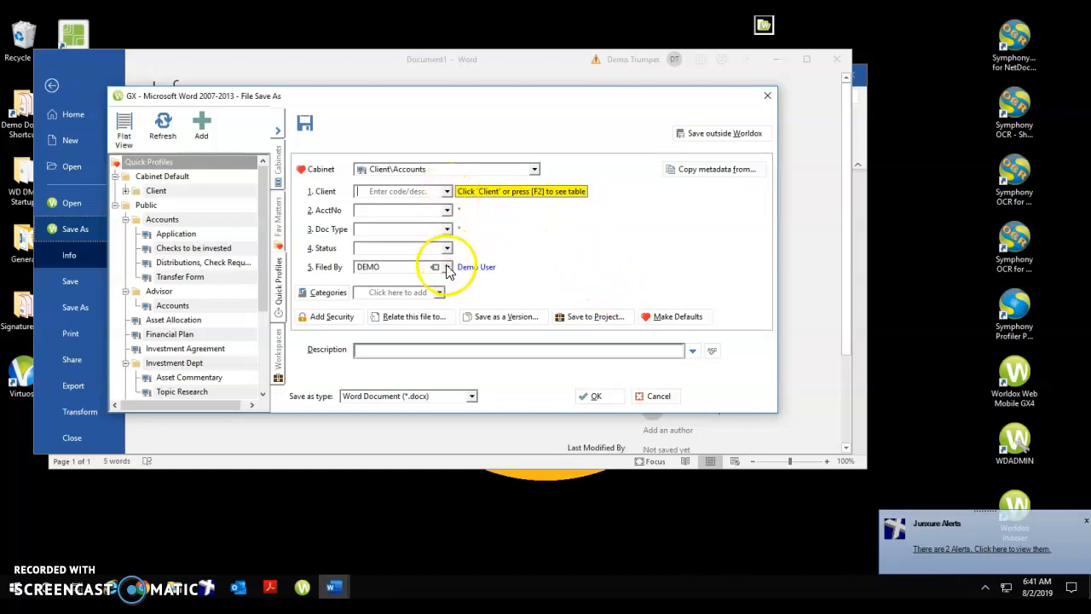
Choose the client named in the transfer form and that client's trust account from the recent entries.
left_click(449, 193)
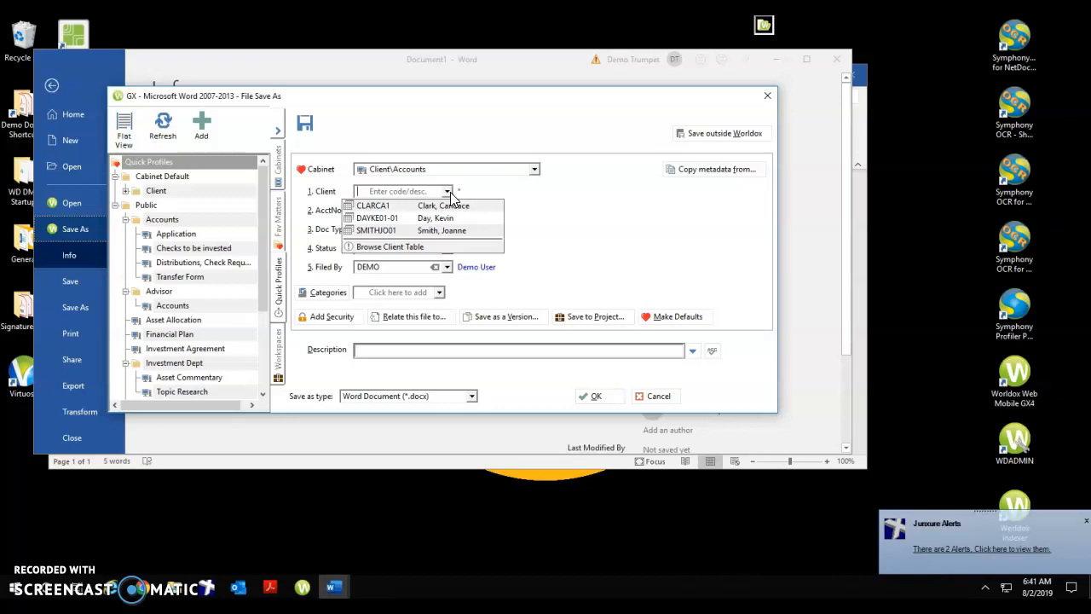
left_click(451, 206)
left_click(452, 208)
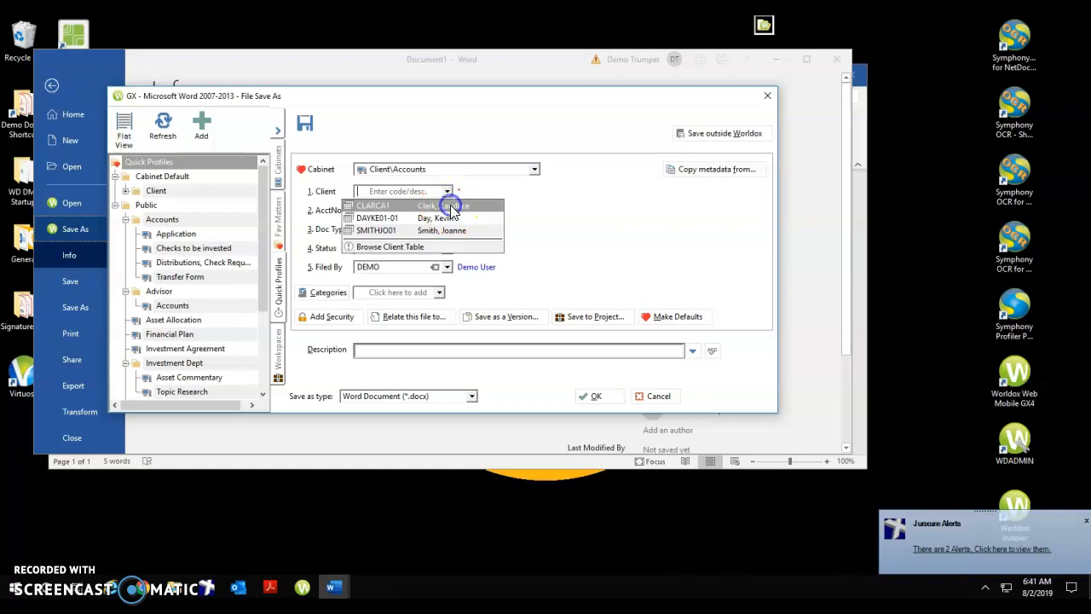
left_click(447, 212)
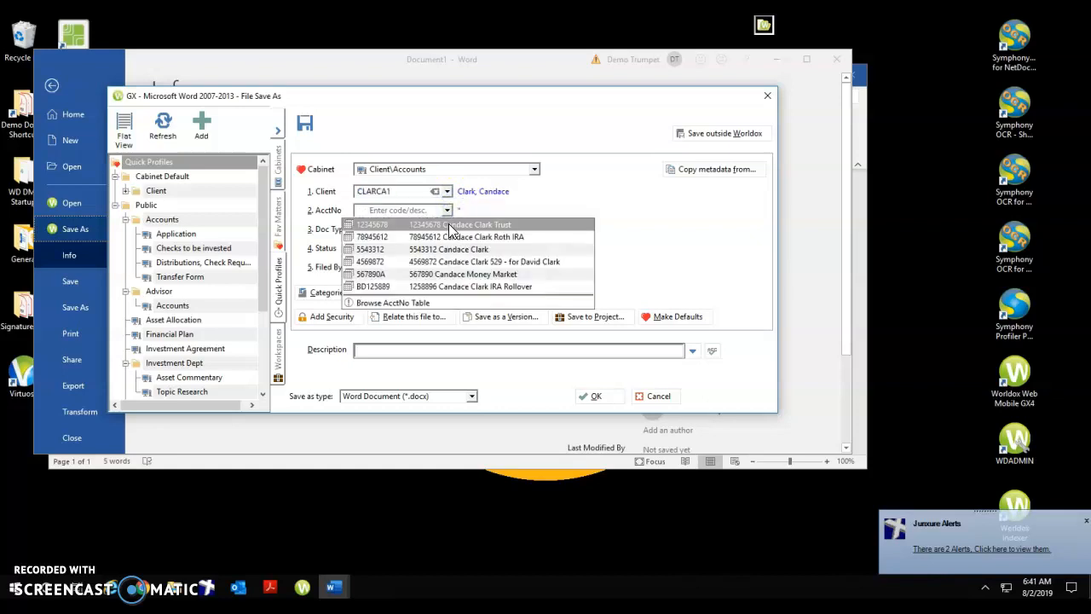
left_click(449, 225)
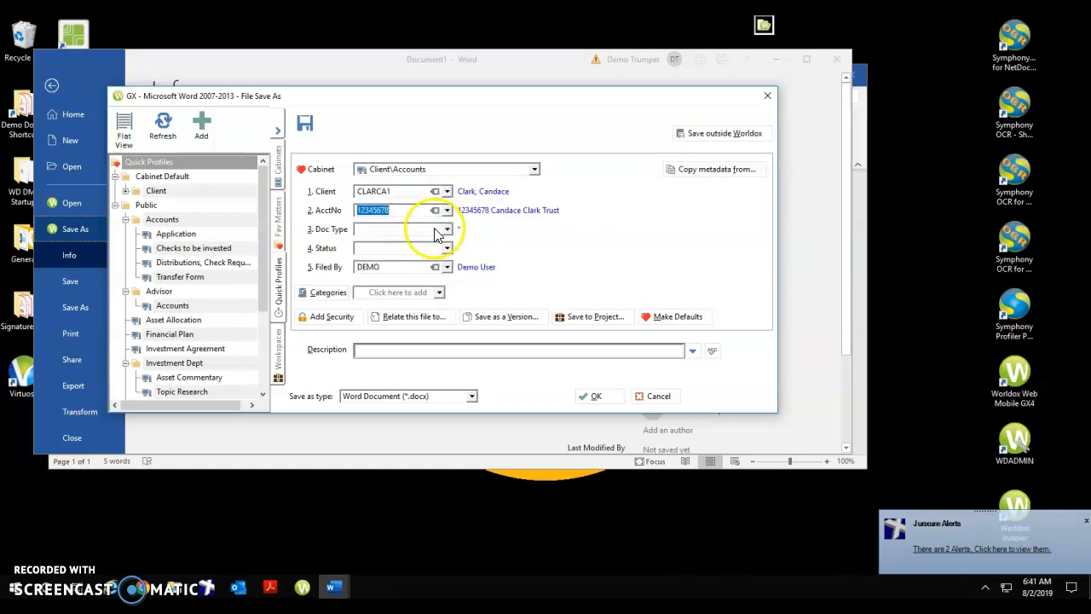
Profile the transfer document as Transfer Forms (TRANSFER) with the description "$20,000 Transfer" and save it as a Word Document.
left_click(330, 234)
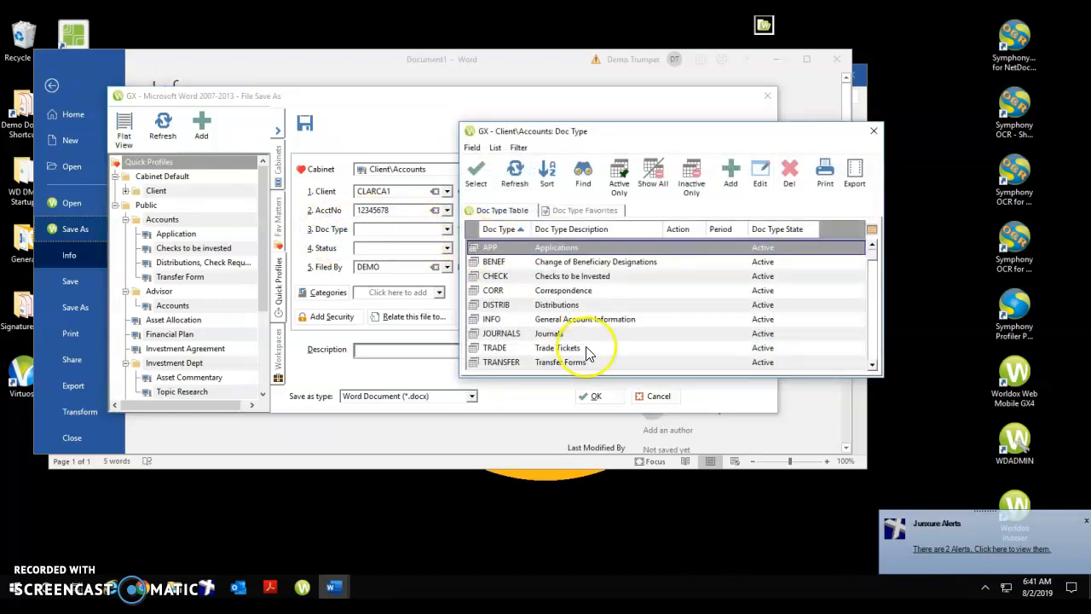
double_click(556, 361)
left_click(518, 354)
type("$")
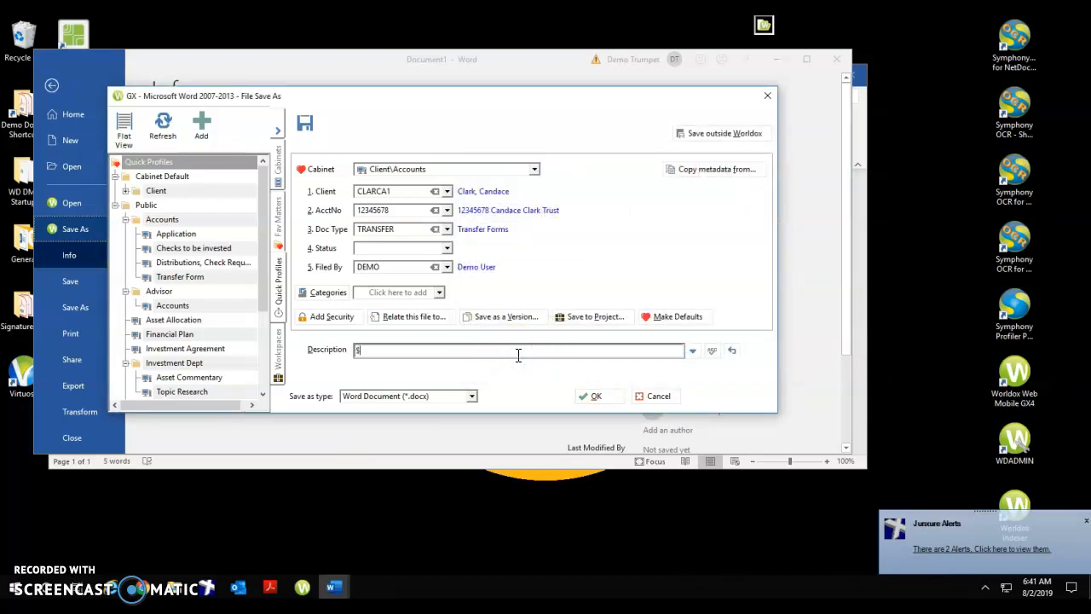
type("20,000 Transfer")
left_click(595, 396)
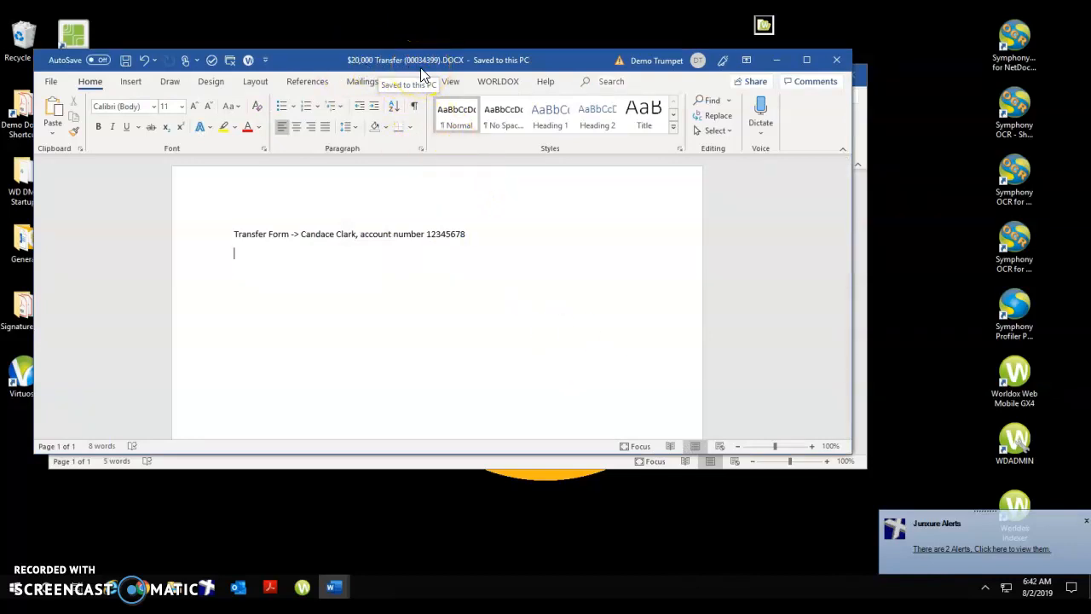
Close the saved transfer document and start saving the application document into Worldox.
left_click(837, 62)
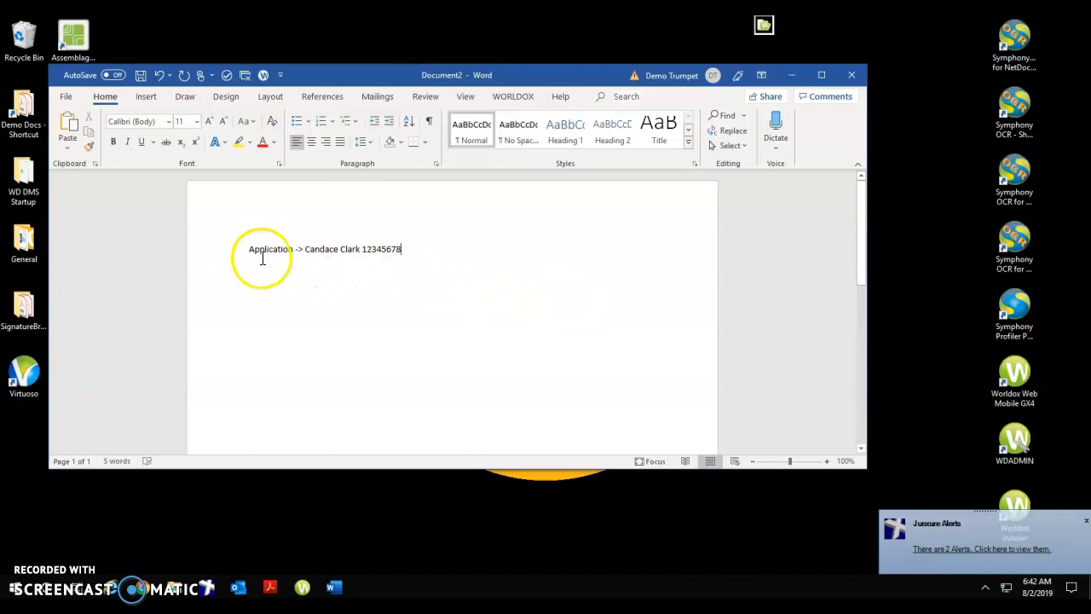
left_click(66, 99)
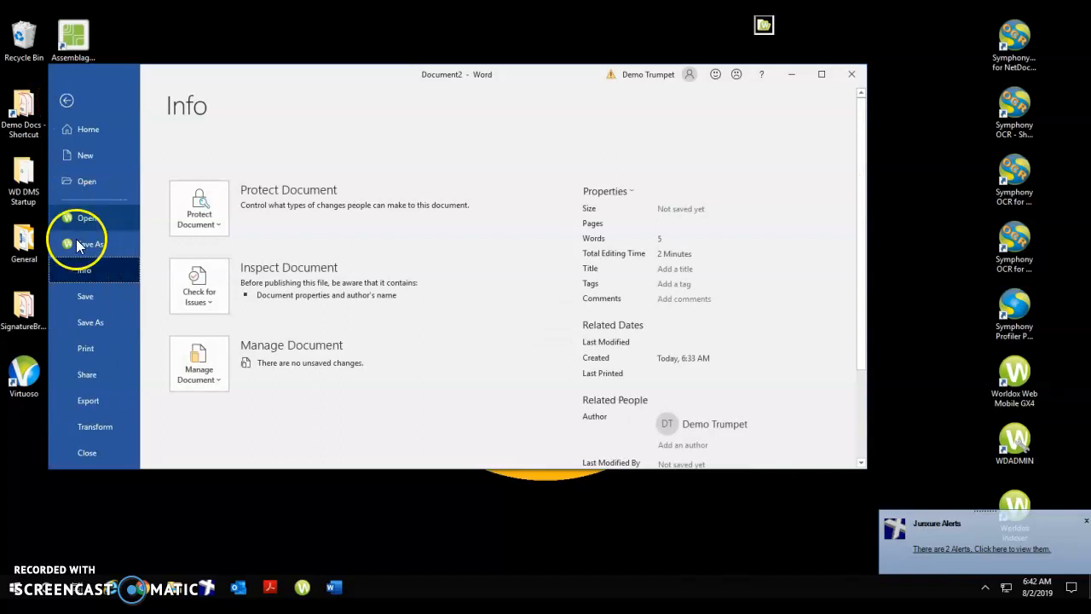
left_click(78, 245)
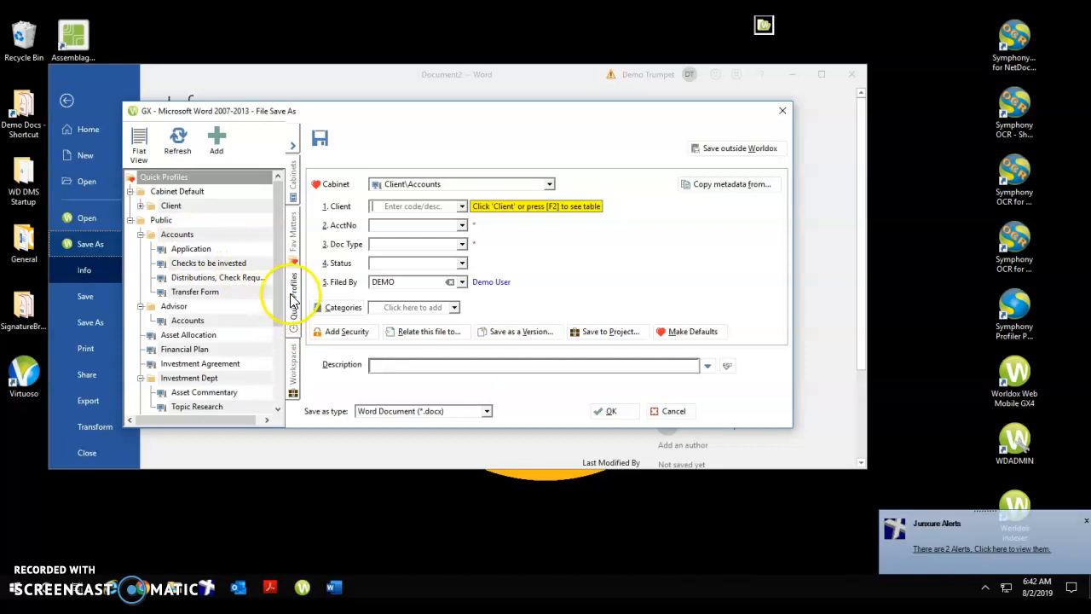
Collapse the Quick Profiles pane, expand it again and make Quick Profiles the default view.
left_click(292, 146)
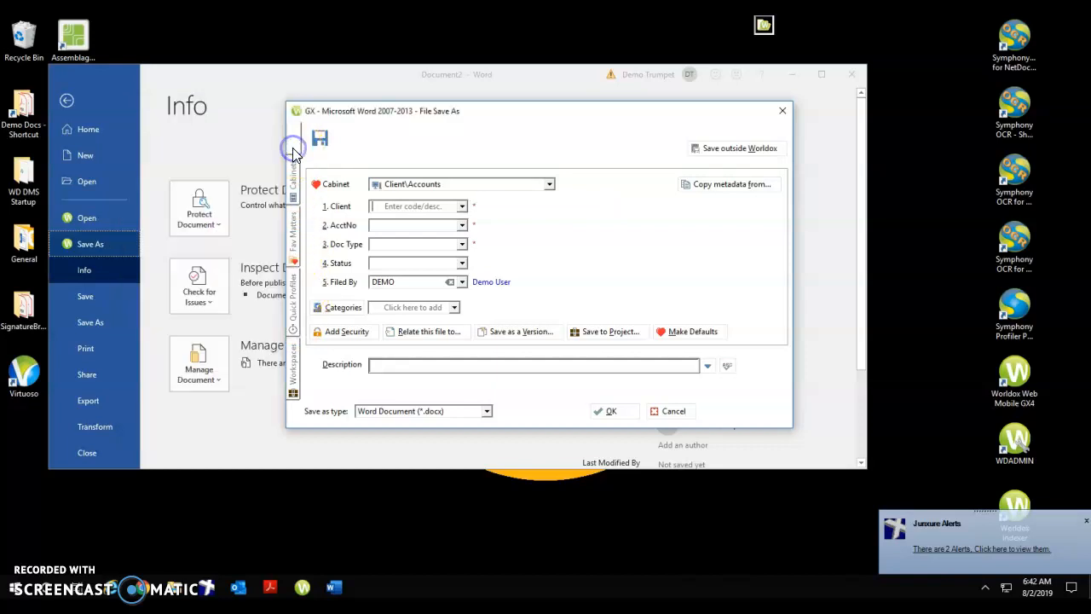
left_click(296, 312)
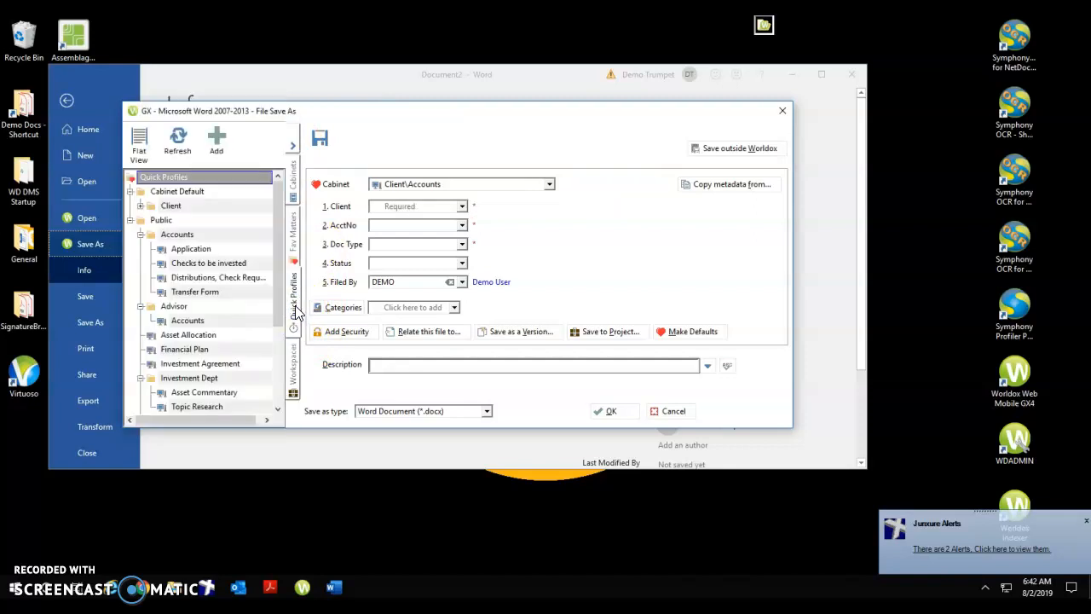
right_click(295, 306)
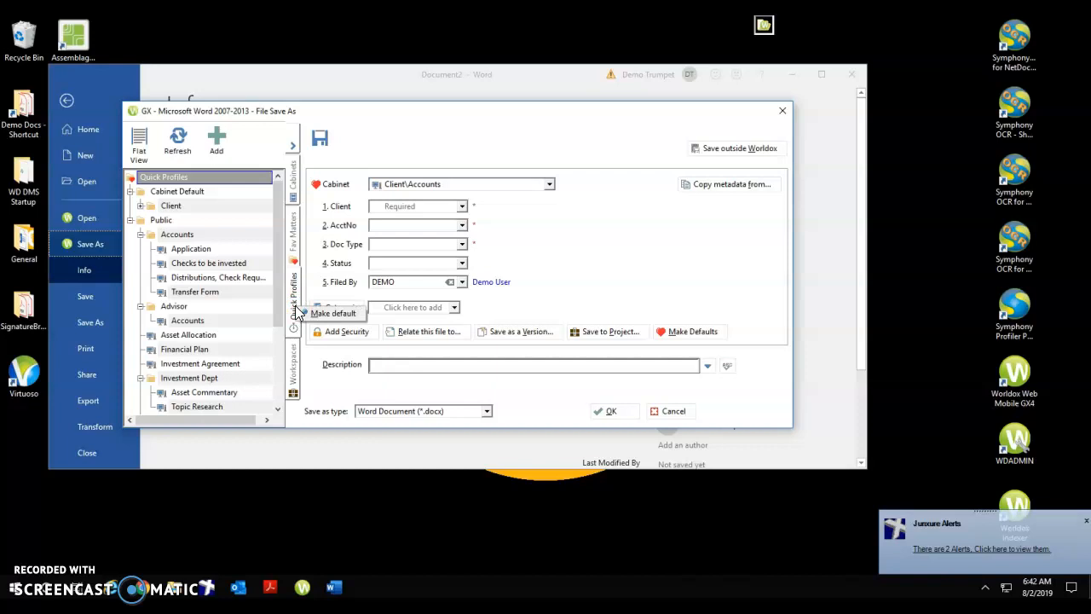
left_click(323, 315)
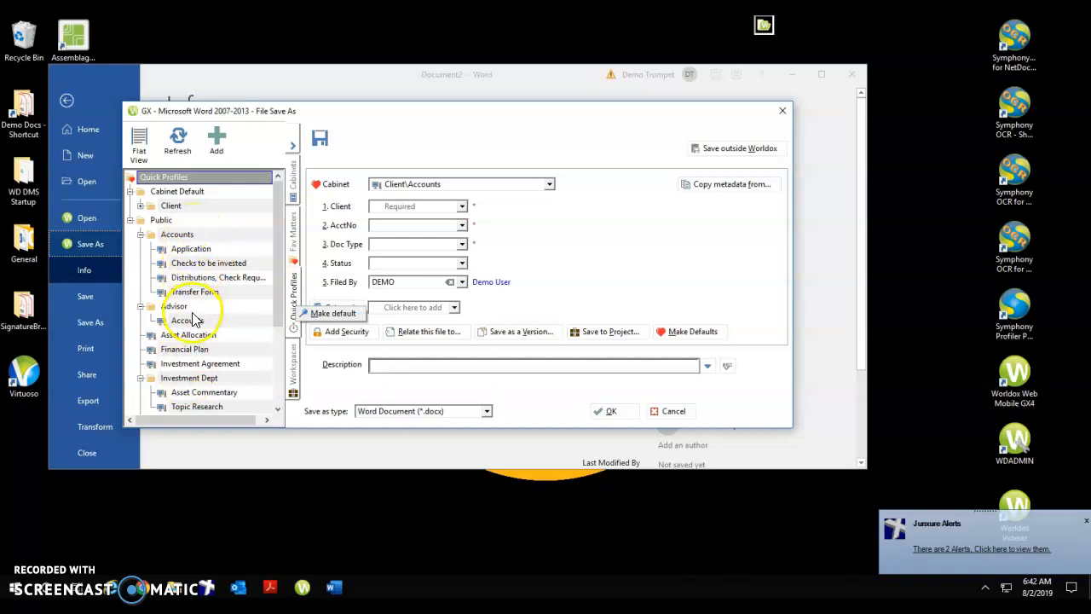
Save the document using the Application quick profile under Accounts, with the client's account number chosen from the matching suggestion.
left_click(201, 251)
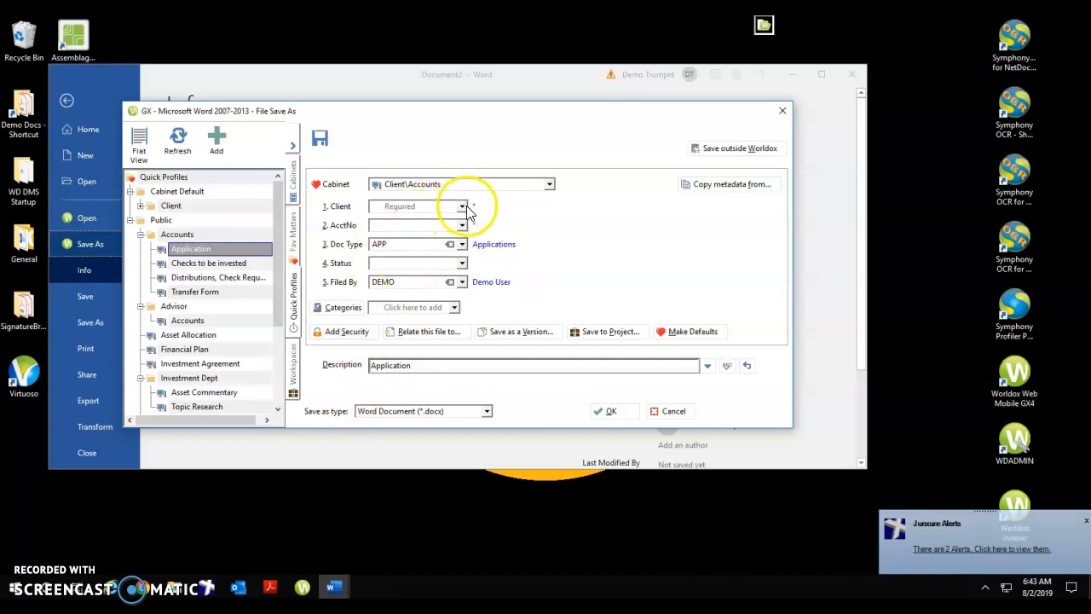
left_click(412, 225)
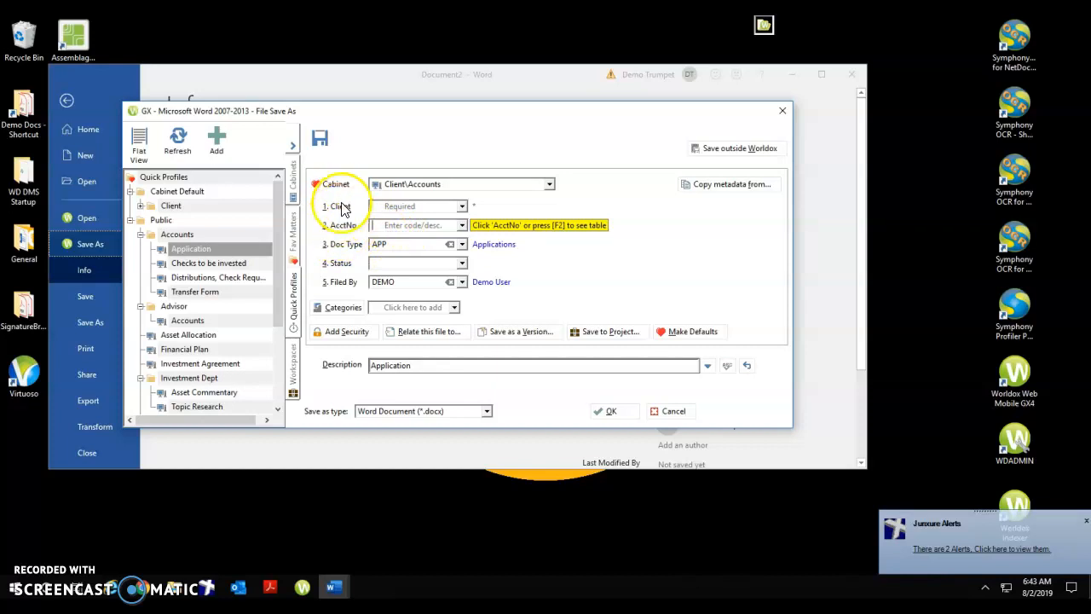
type("12345")
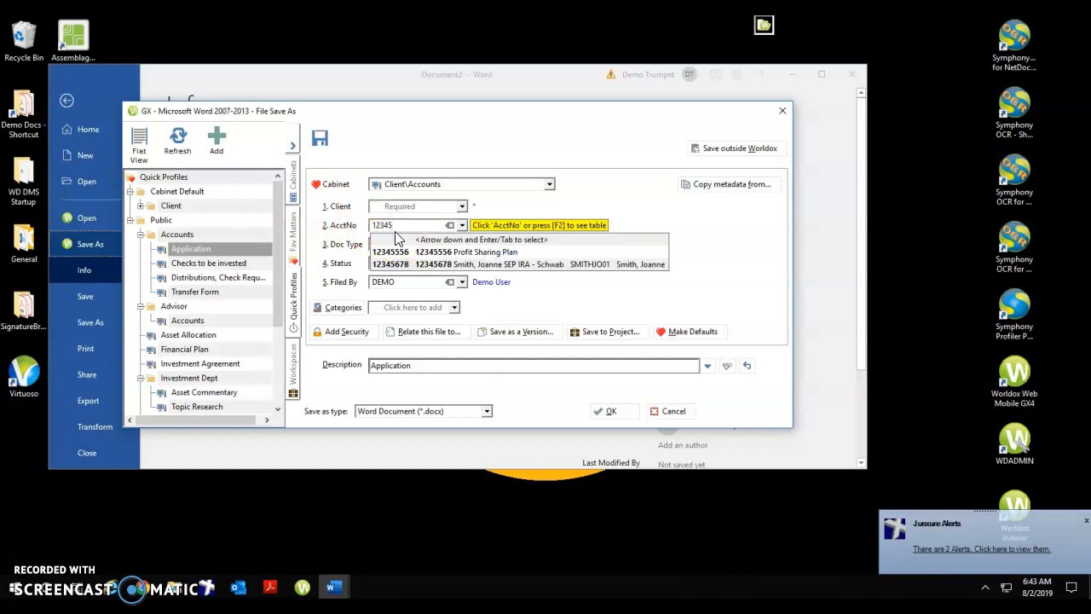
type("678")
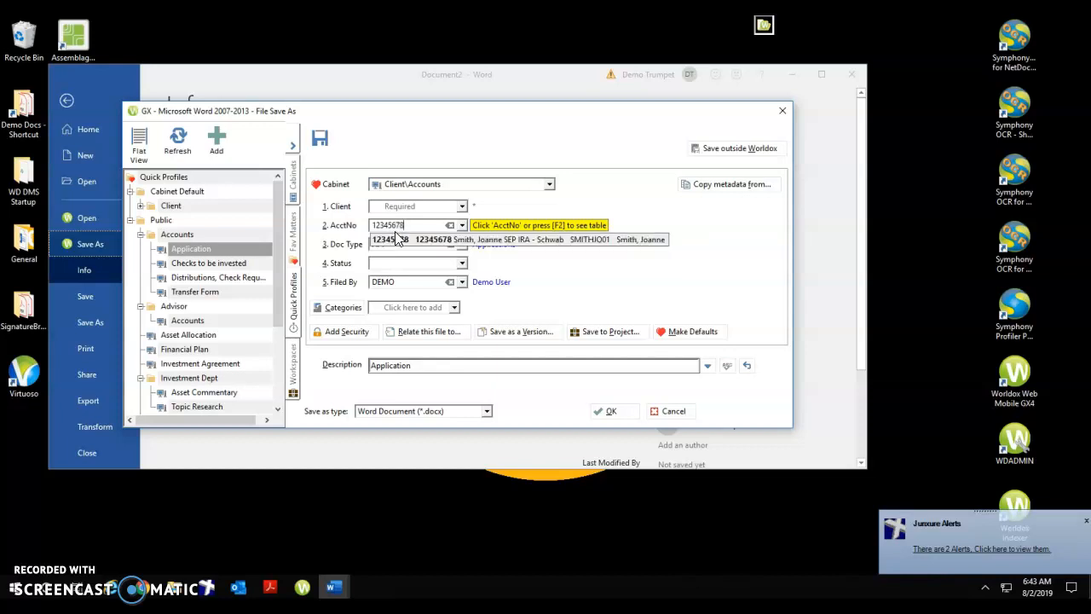
left_click(397, 237)
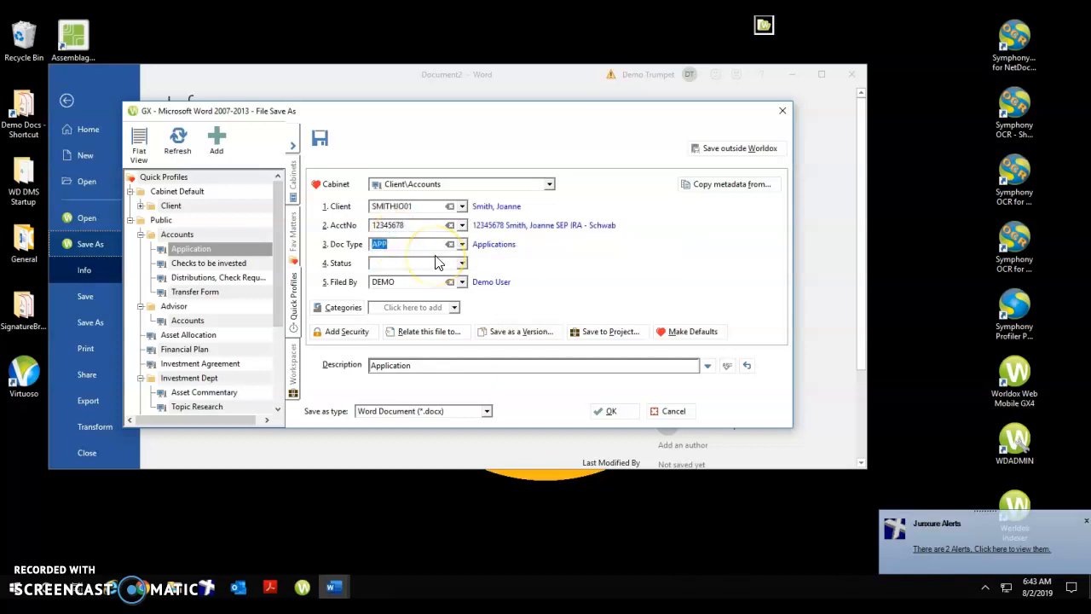
left_click(609, 412)
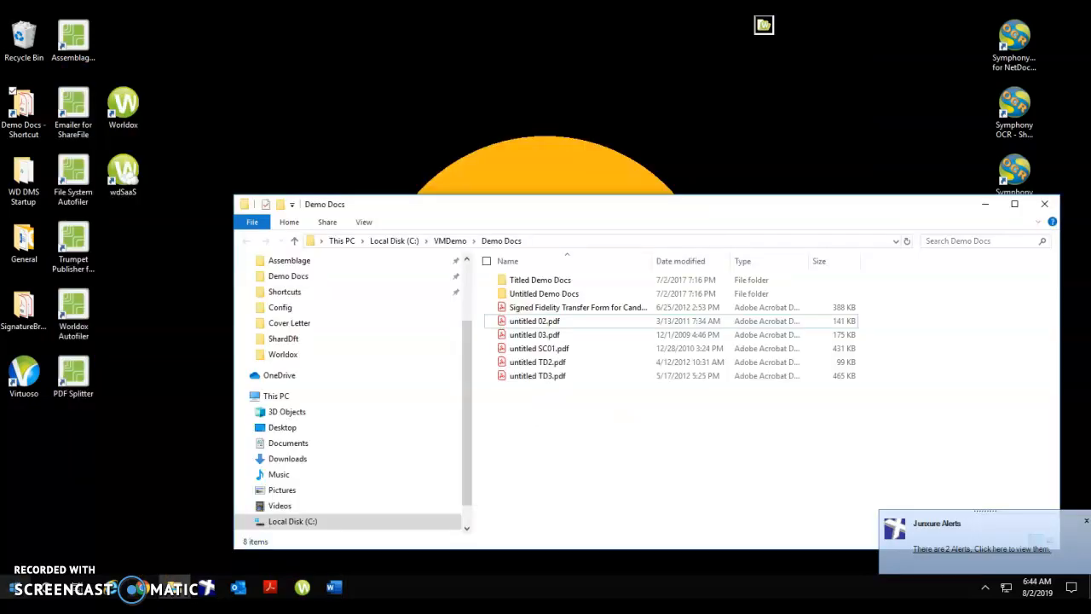
Move the Worldox WorkZone drop target above the Demo Docs window and drop untitled 02.pdf onto it to start saving the file.
left_click_drag(766, 32, 557, 74)
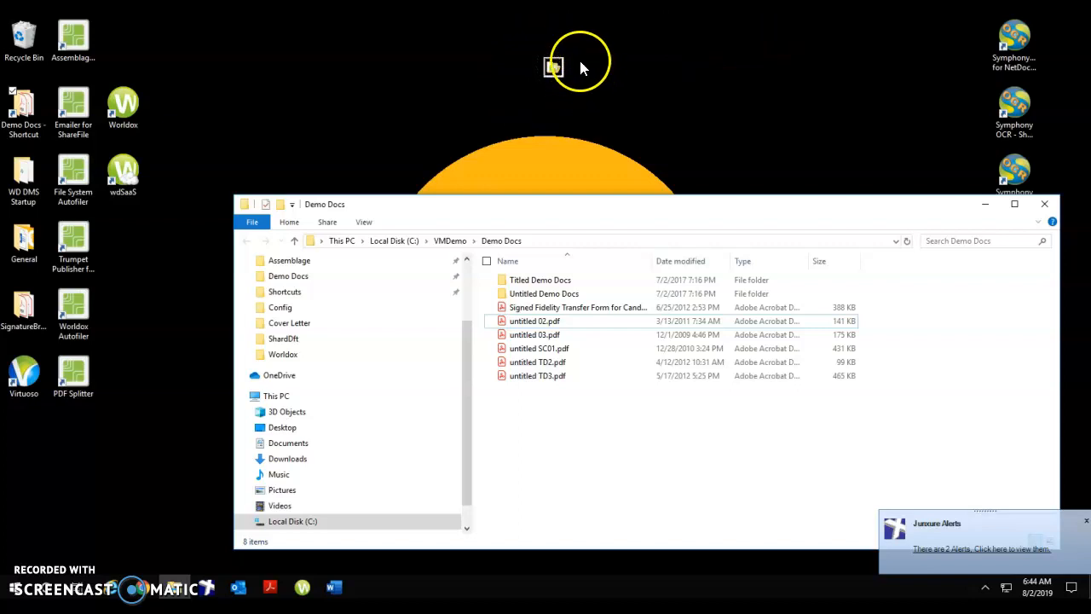
left_click(546, 332)
left_click_drag(545, 332, 552, 70)
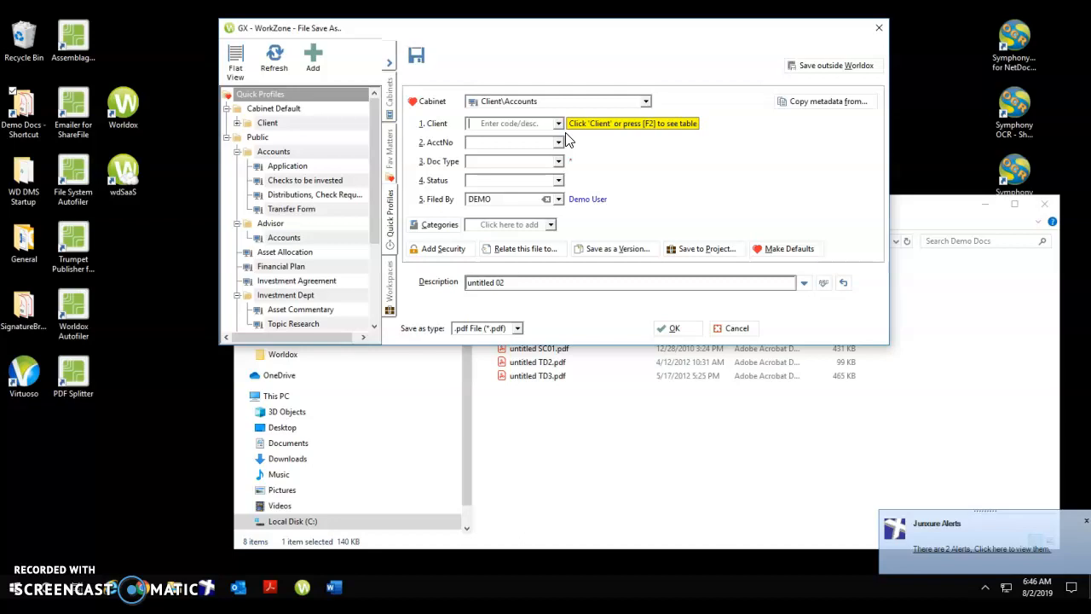
Bring up the previews of the open Outlook windows.
mouse_move(238, 587)
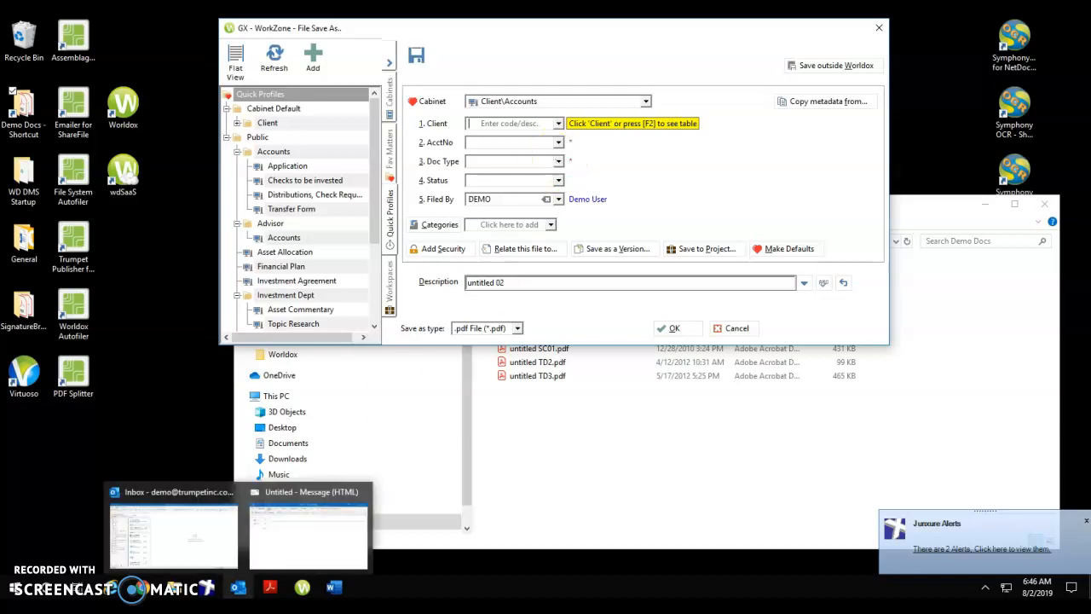